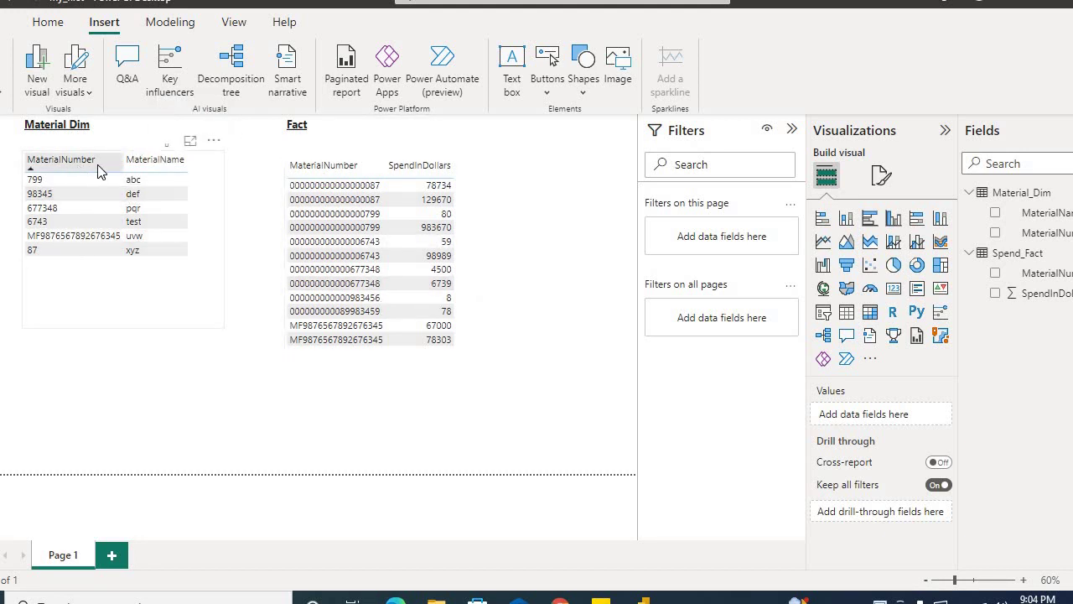
- Sort the Material Dim table by MaterialName, then view the Material_Dim and Spend_Fact model diagram
{"action": "left_click", "coordinate": [167, 164]}
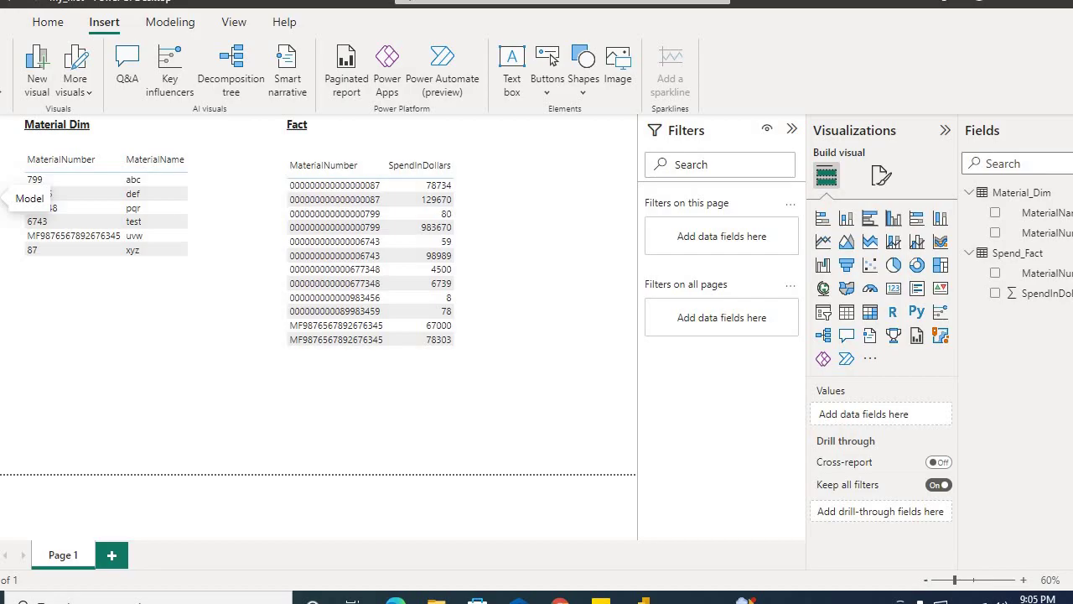
{"action": "left_click", "coordinate": [8, 196]}
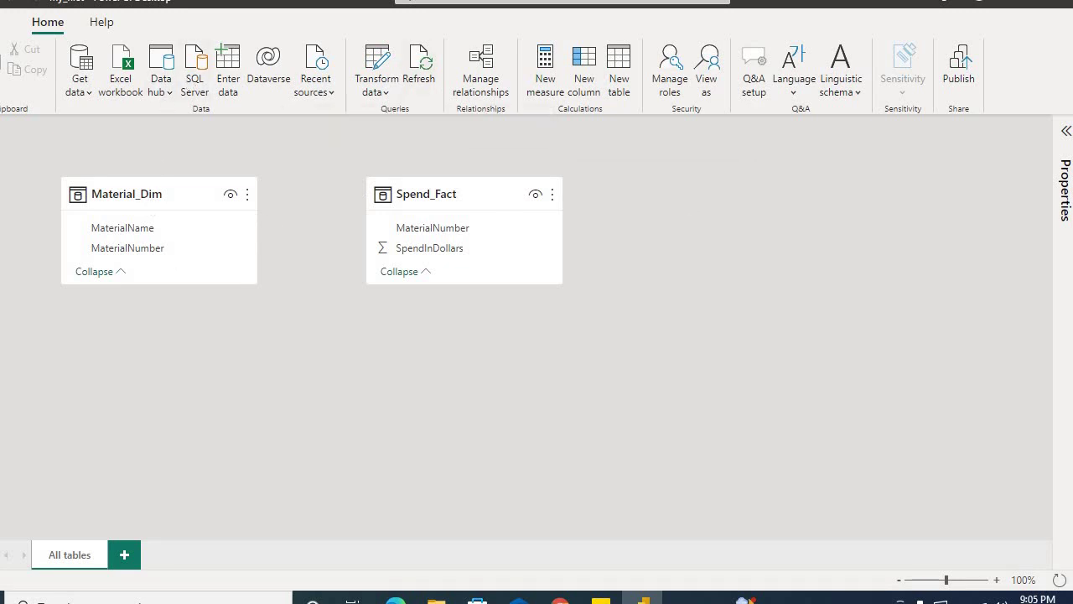
- Switch back to the Report view with the Material Dim and Fact table visuals
{"action": "left_click", "coordinate": [8, 128]}
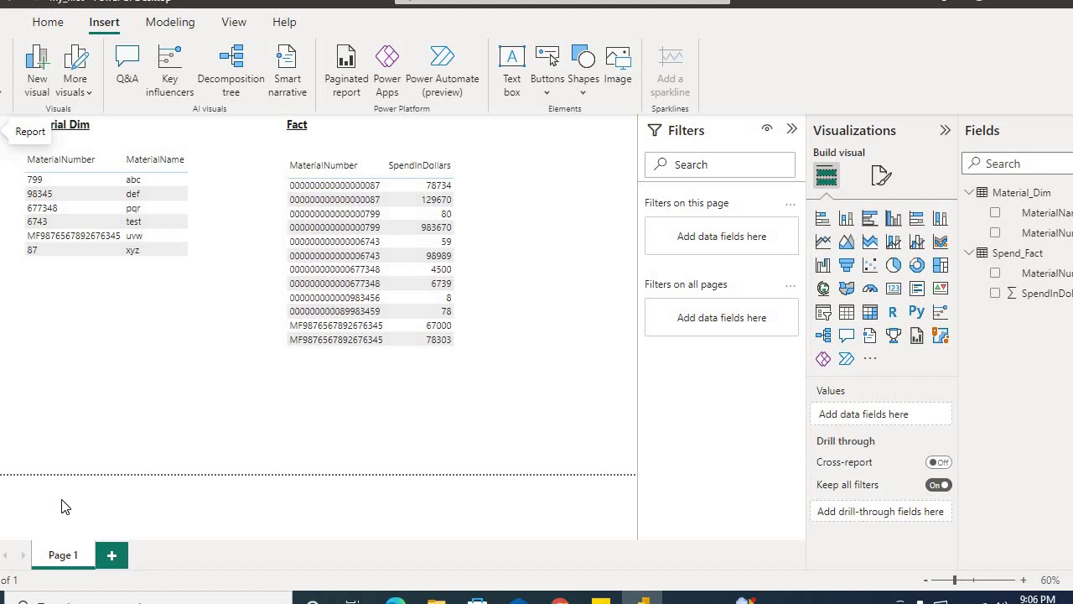
- Create a new calculated column in Material_Dim named MaterialNumberWithZeros
{"action": "right_click", "coordinate": [1030, 202]}
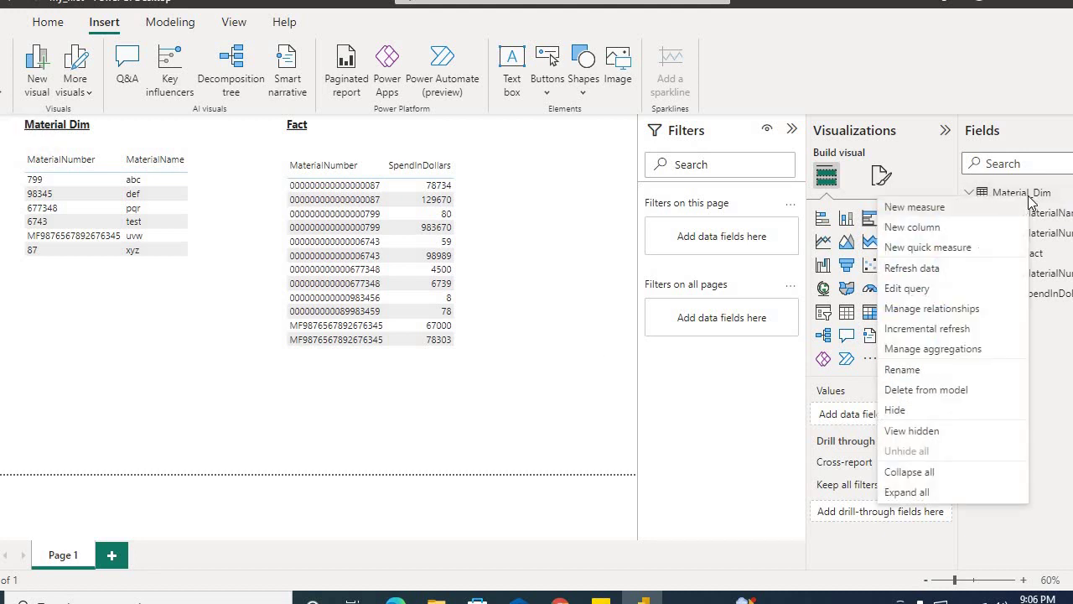
{"action": "left_click", "coordinate": [920, 228]}
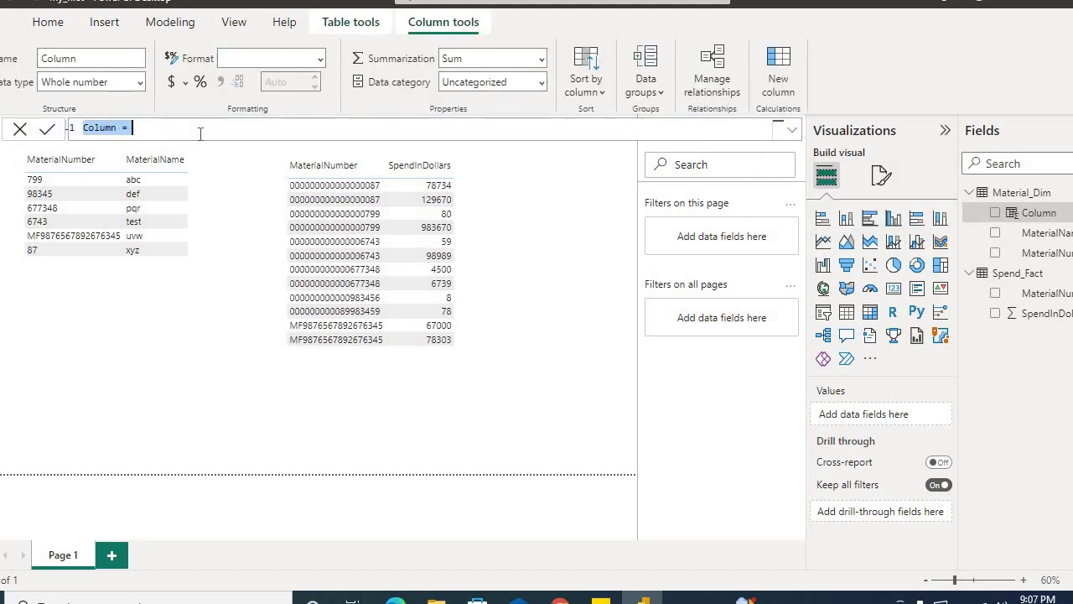
{"action": "key", "text": "BackSpace"}
{"action": "type", "text": "M"}
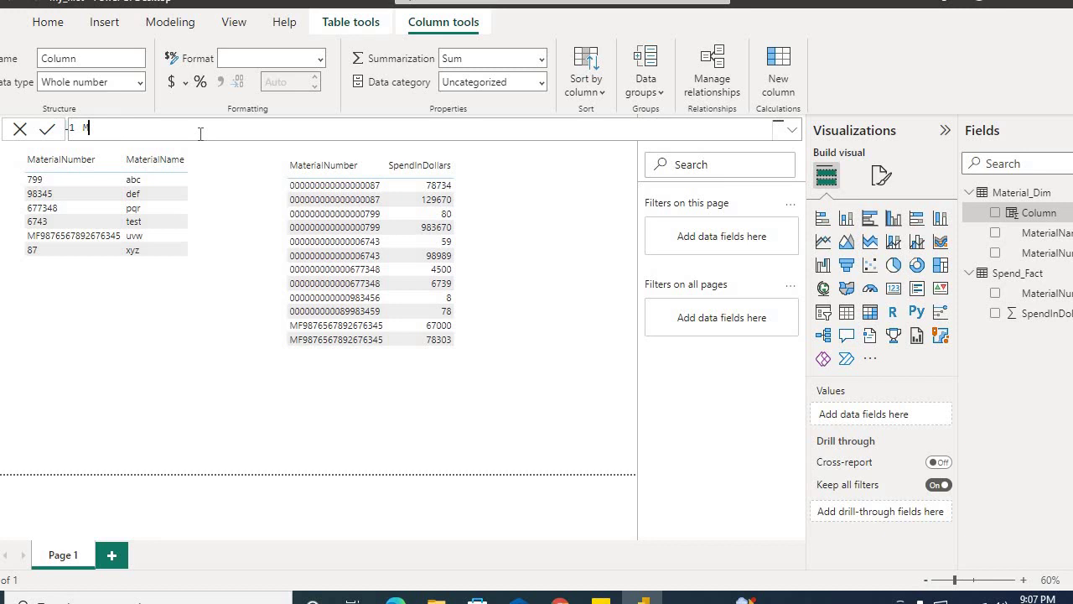
{"action": "type", "text": "aterialNumberWithZeros"}
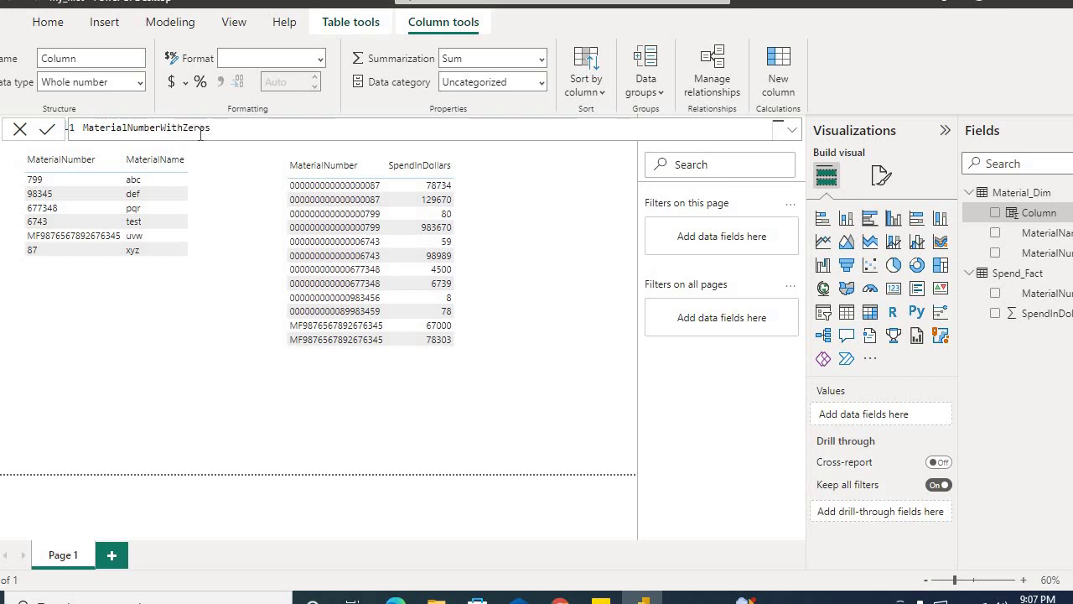
{"action": "type", "text": "="}
- Begin its formula with IF(LEN(Material_Dim[MaterialNumber])<18, using autocomplete
{"action": "type", "text": "I"}
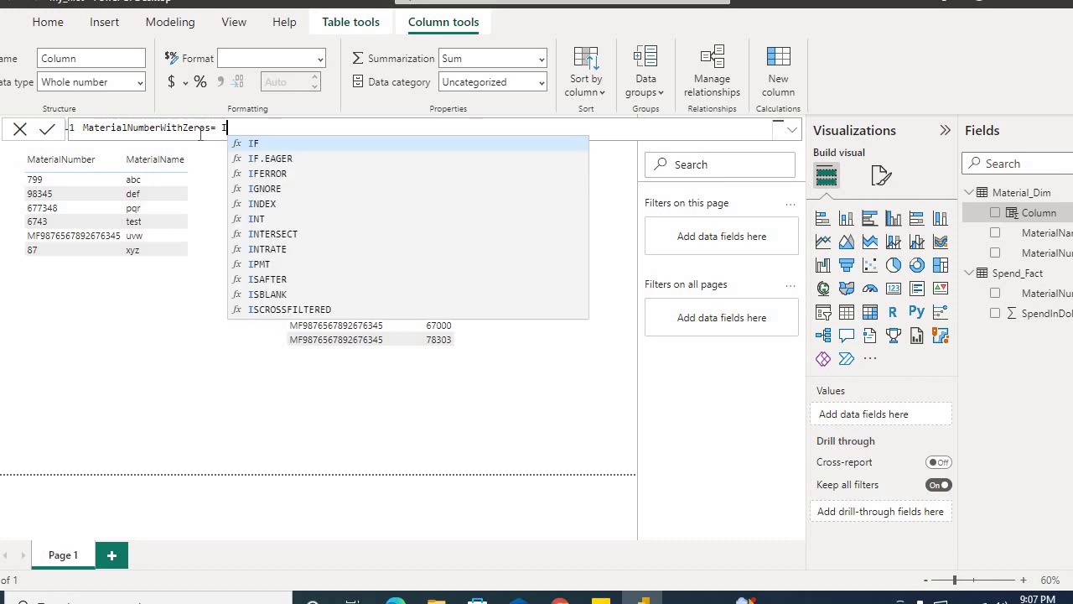
{"action": "type", "text": "f"}
{"action": "key", "text": "Tab"}
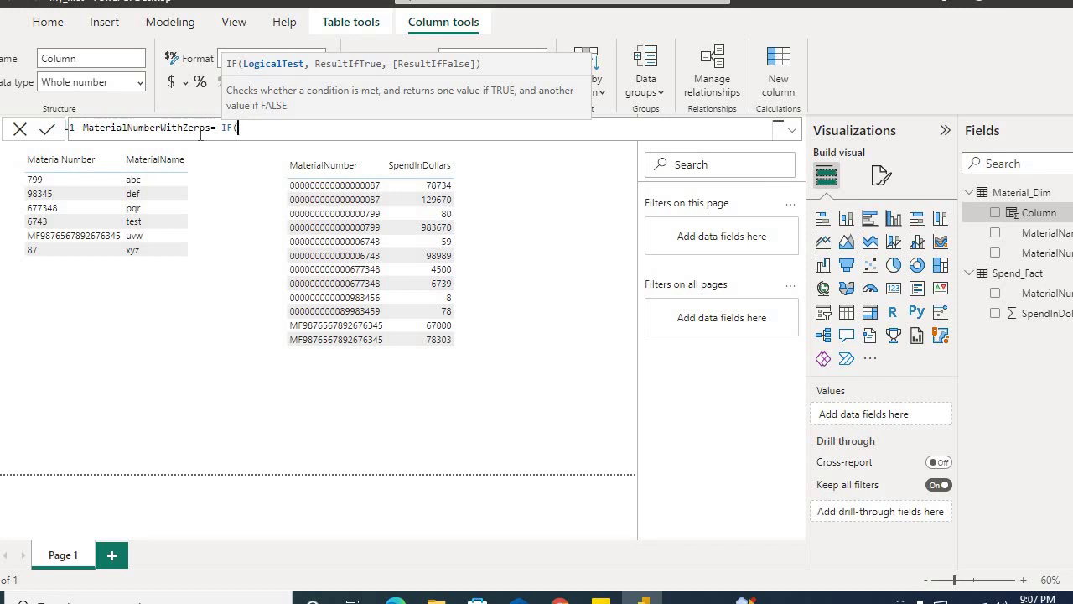
{"action": "type", "text": "LEN"}
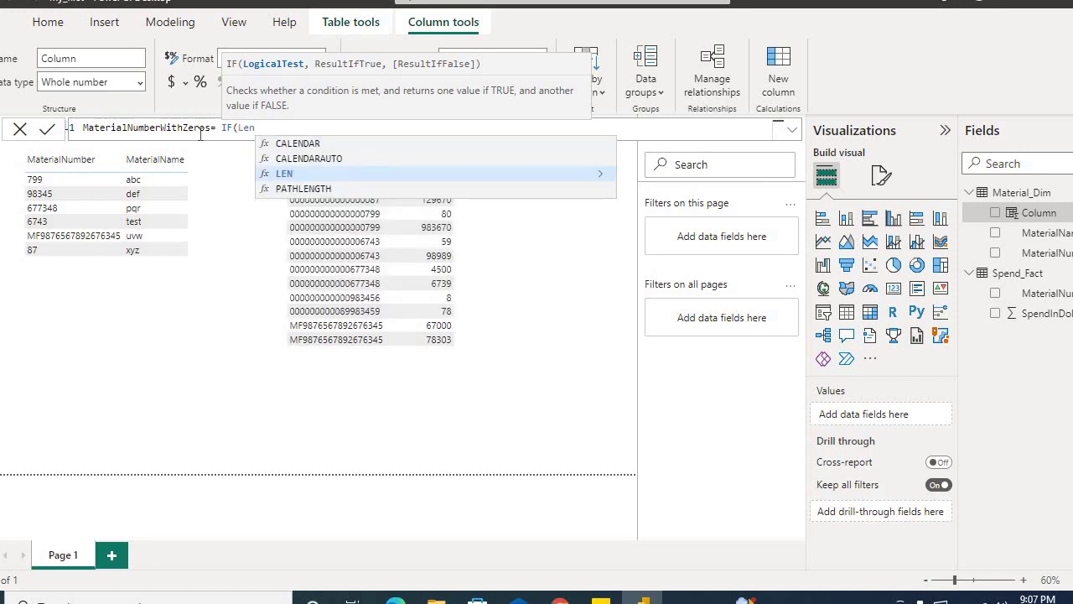
{"action": "key", "text": "Tab"}
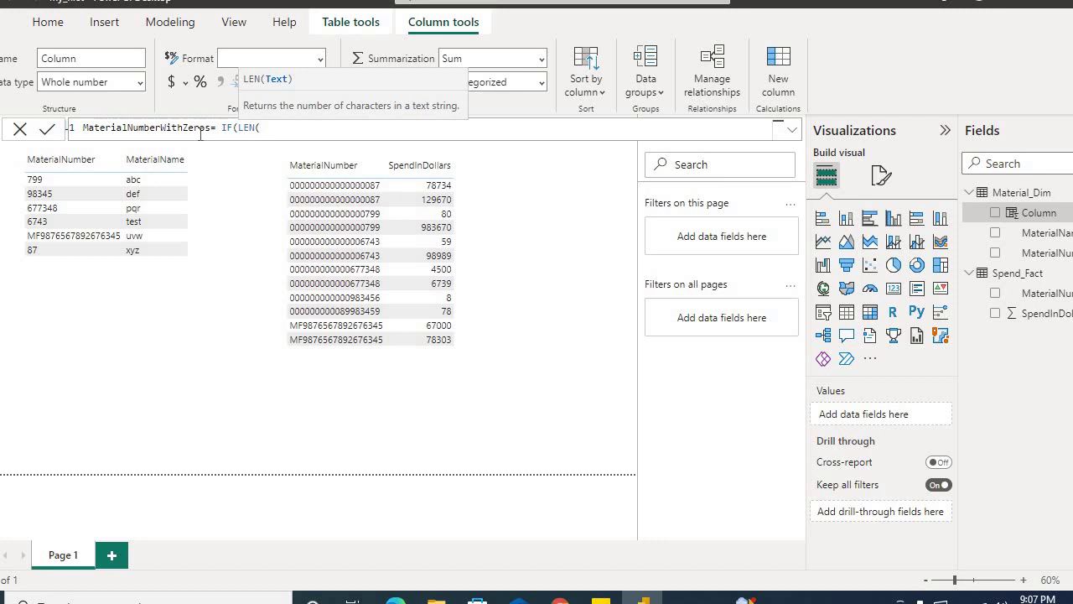
{"action": "type", "text": "ma"}
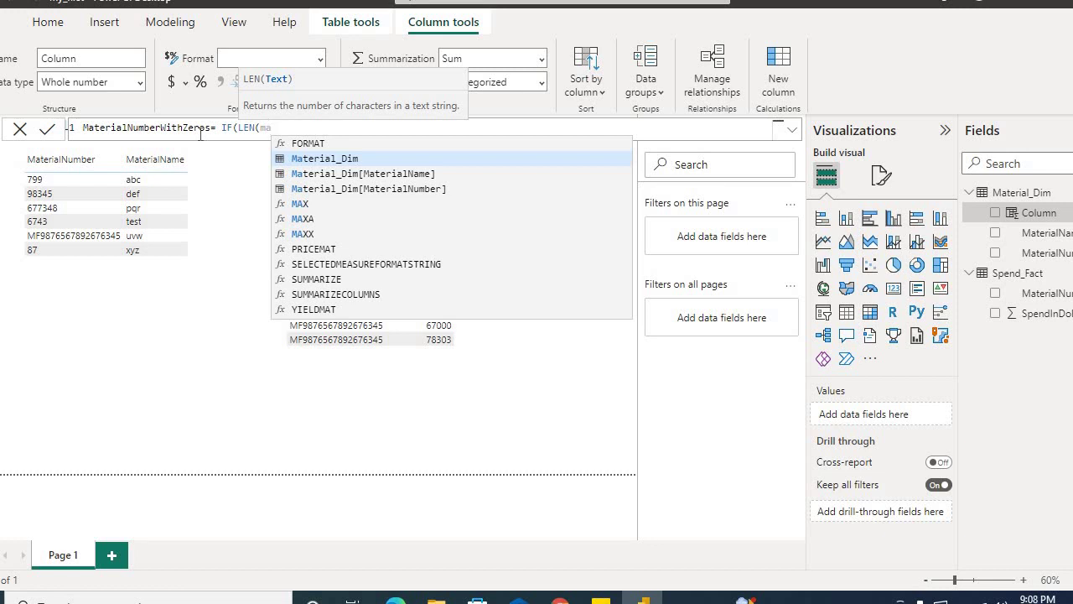
{"action": "left_click", "coordinate": [380, 190]}
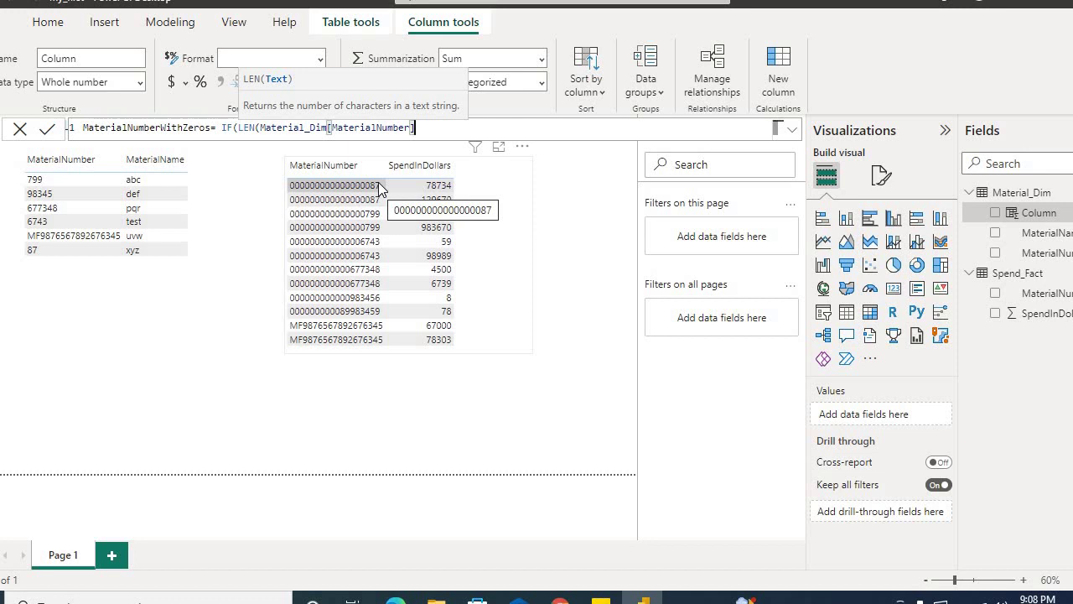
{"action": "type", "text": ")"}
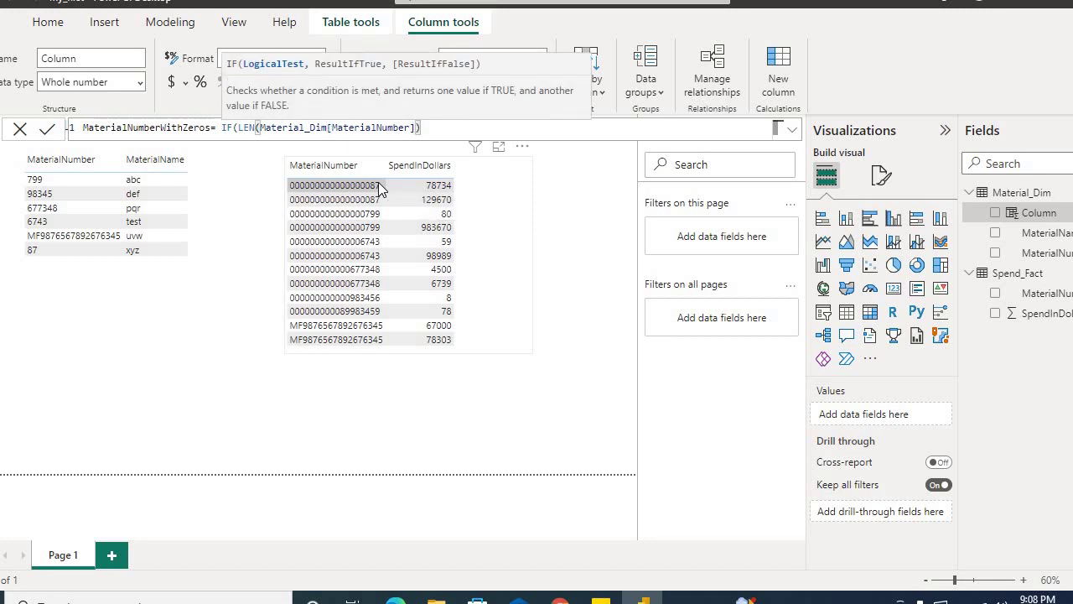
{"action": "type", "text": "<18,"}
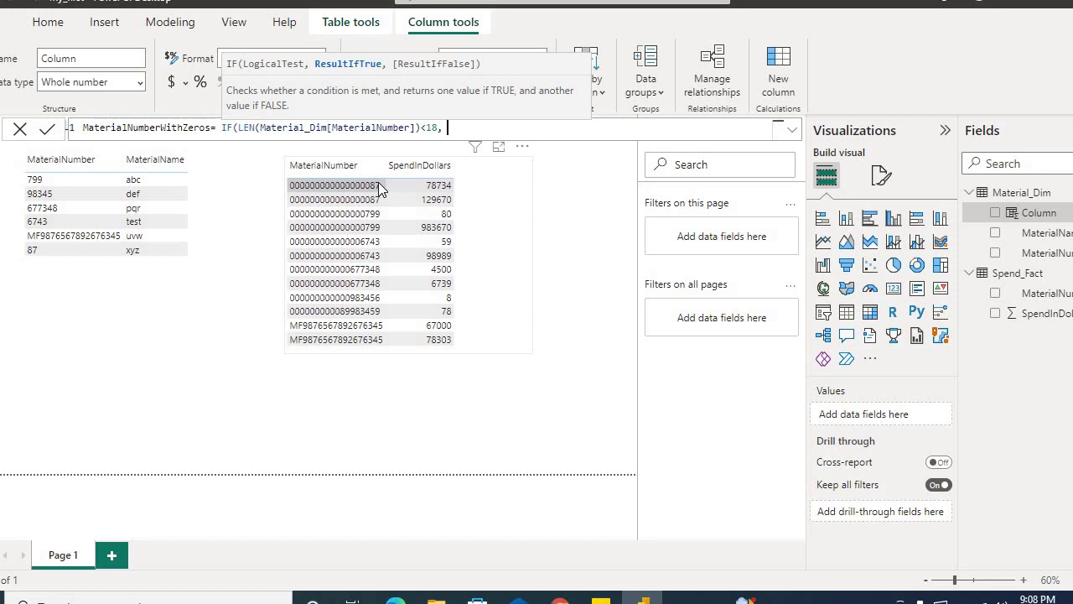
- Add the padding term REPT("0", 18-LEN(Material_Dim[MaterialNumber])) to the IF formula
{"action": "type", "text": "R"}
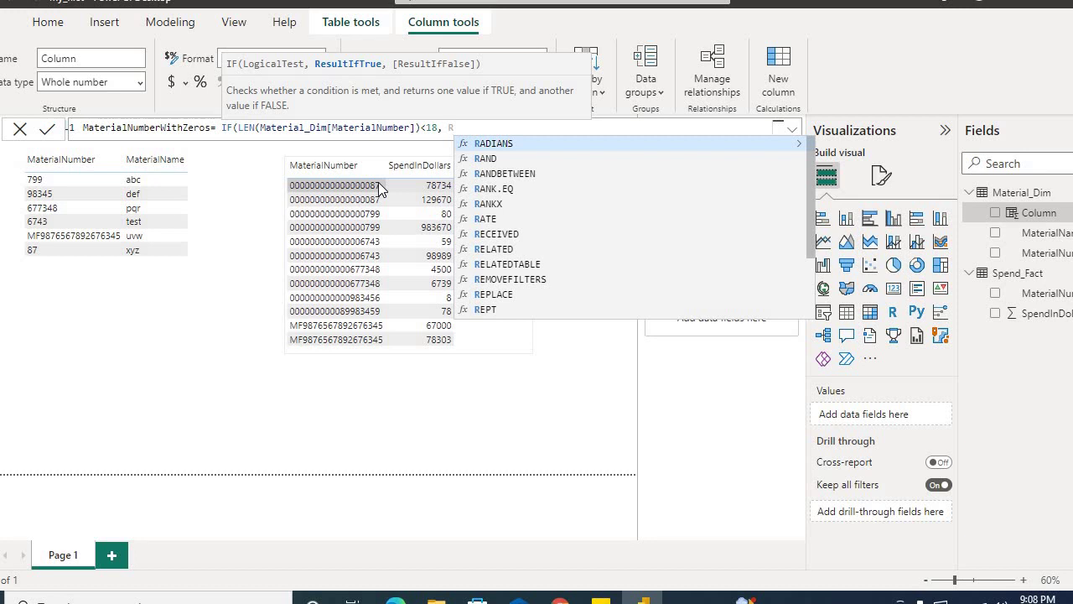
{"action": "type", "text": "ep"}
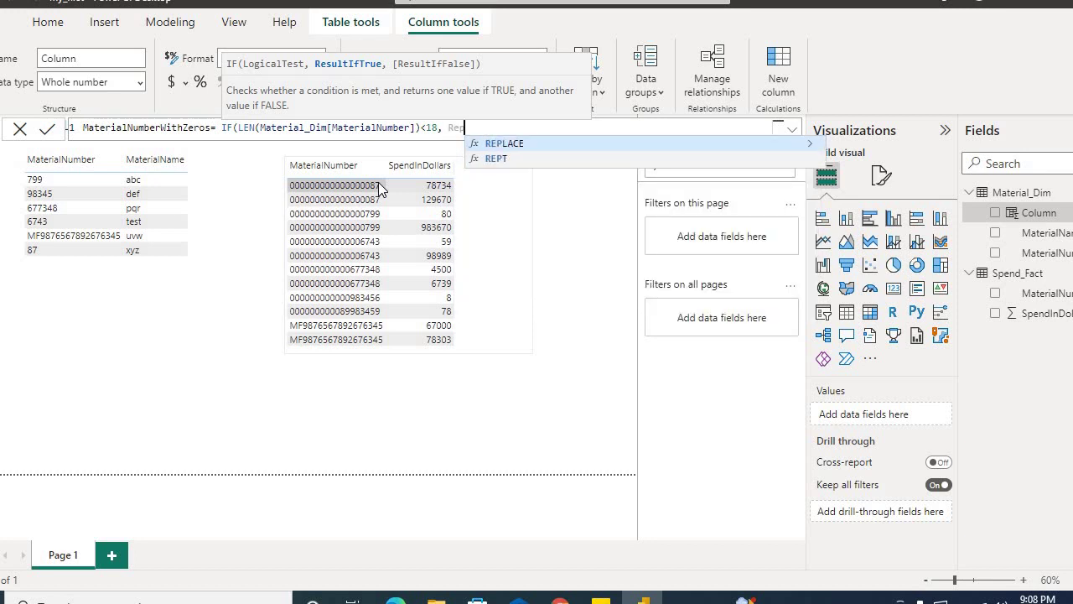
{"action": "key", "text": "Down"}
{"action": "key", "text": "Tab"}
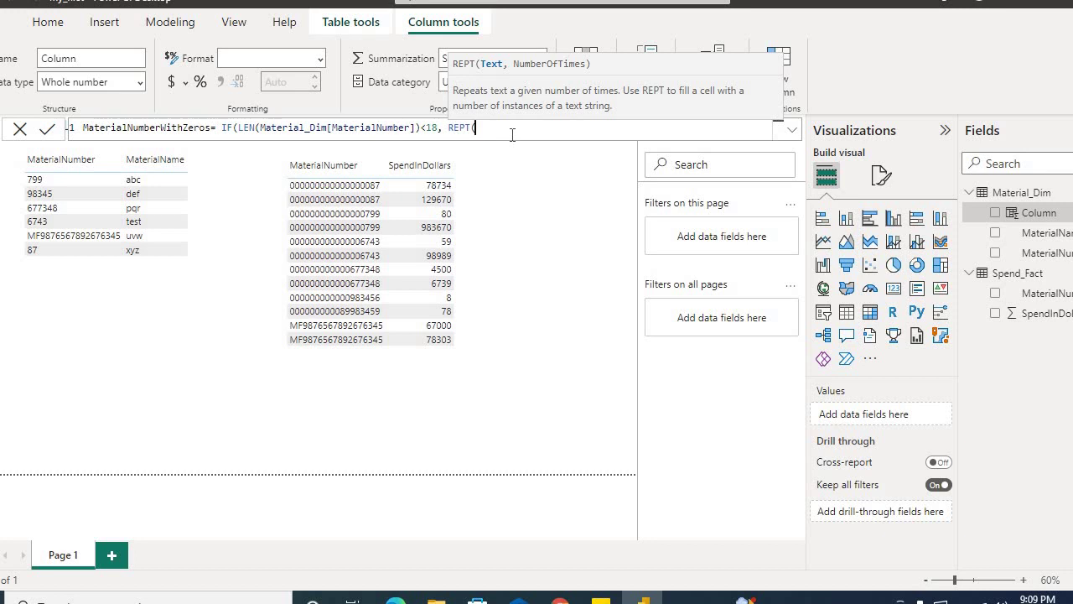
{"action": "type", "text": "\"0\", 18-L"}
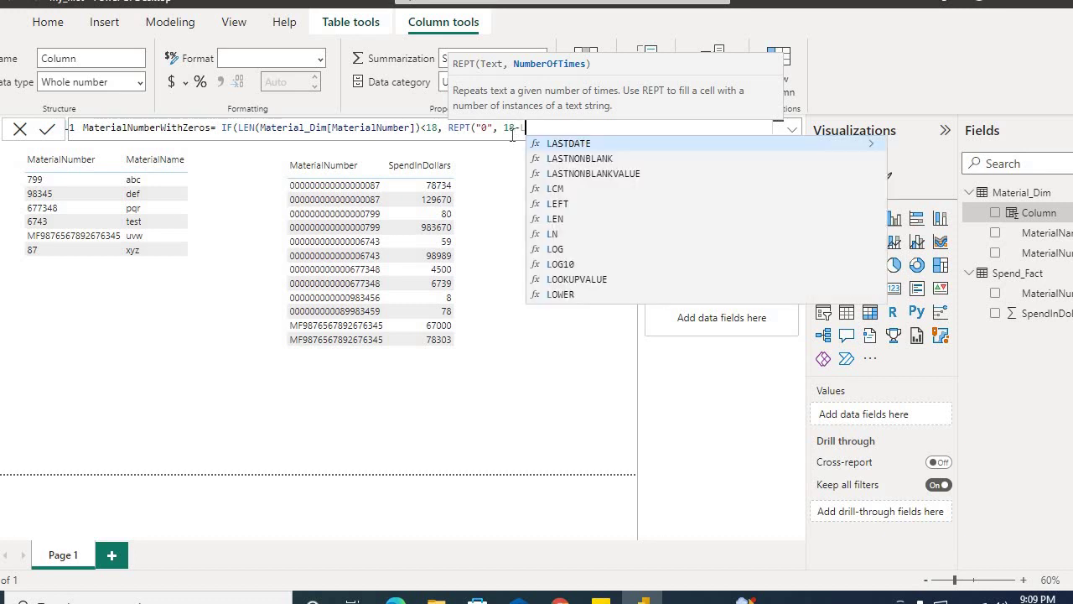
{"action": "type", "text": "en"}
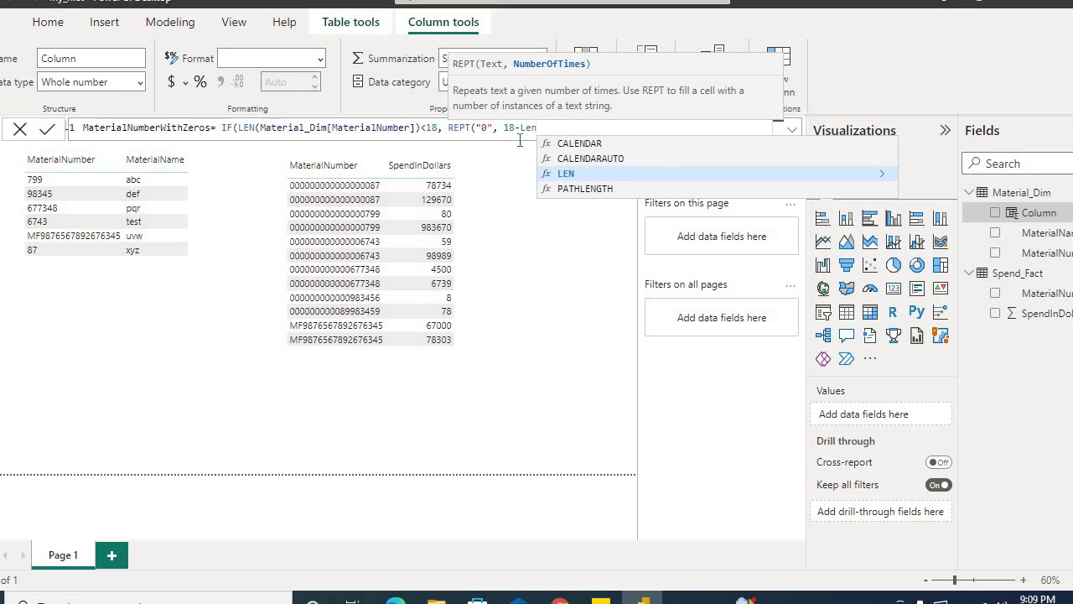
{"action": "type", "text": "("}
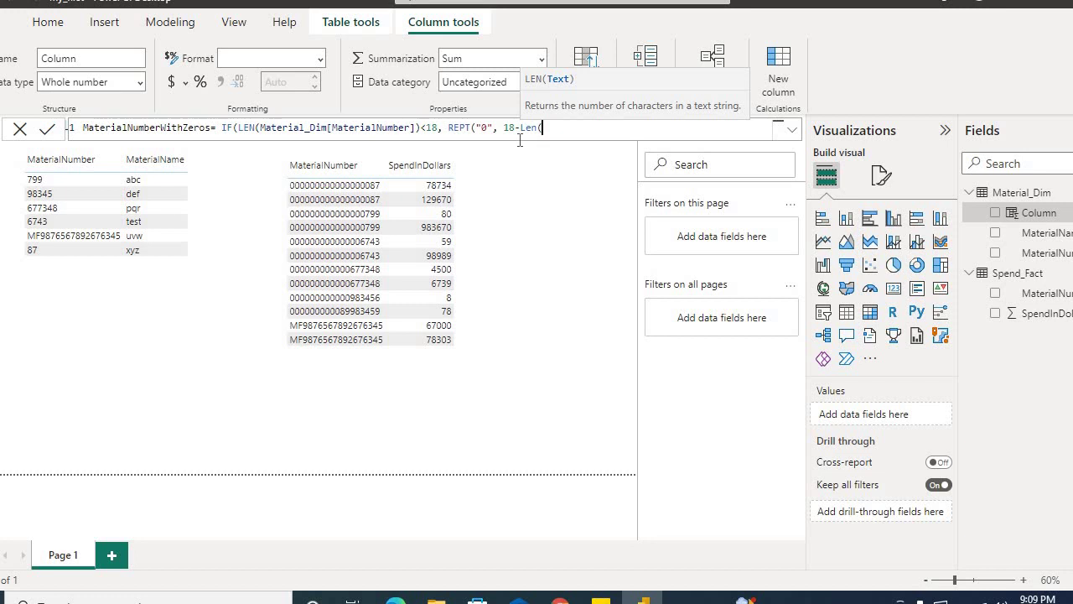
{"action": "type", "text": "mat"}
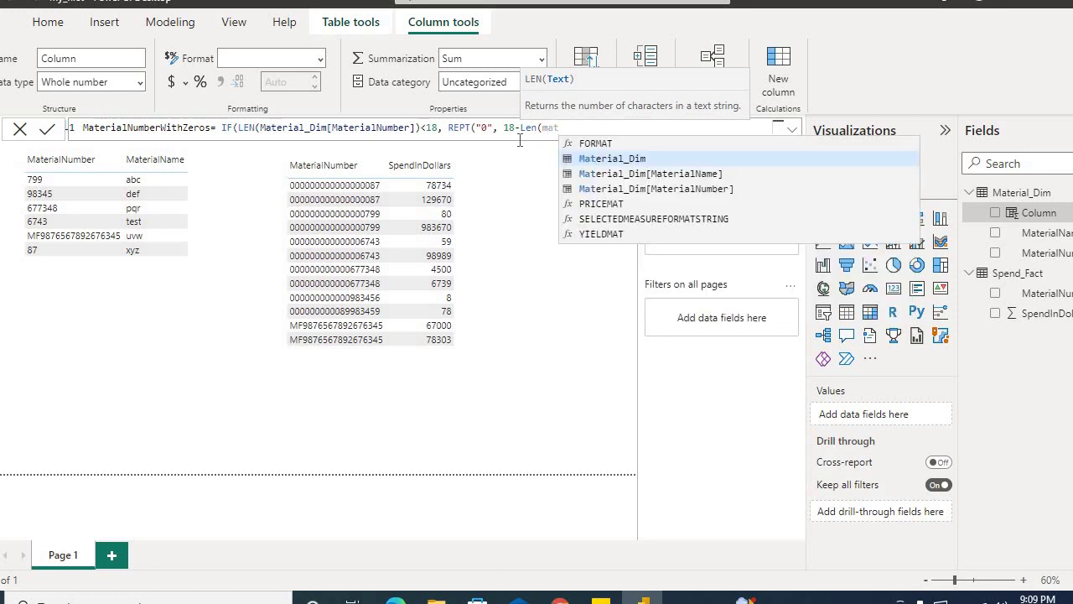
{"action": "key", "text": "Down"}
{"action": "key", "text": "Down"}
{"action": "key", "text": "Tab"}
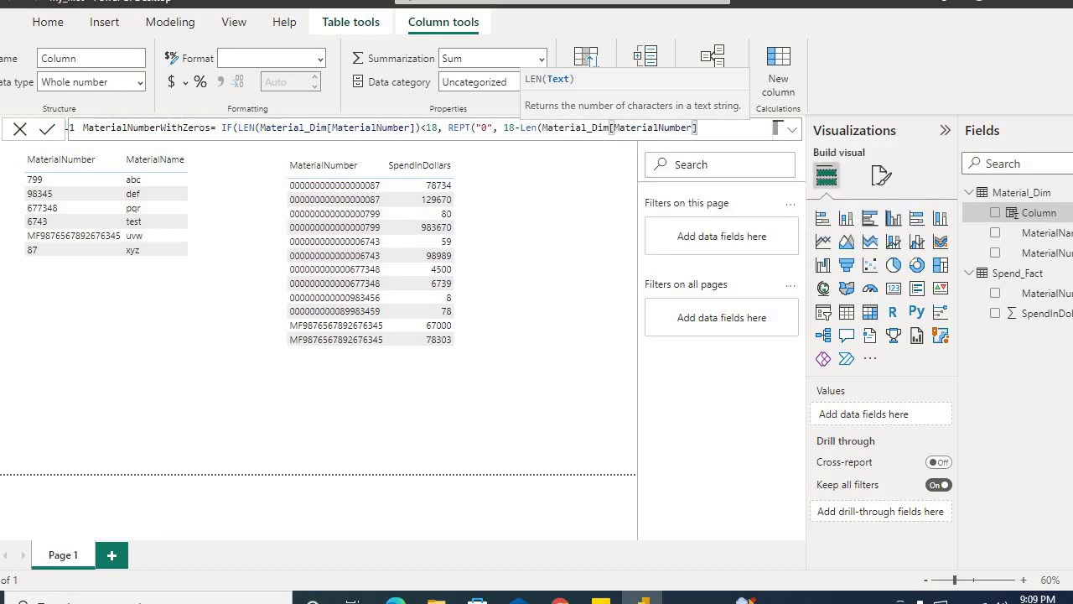
{"action": "type", "text": ")"}
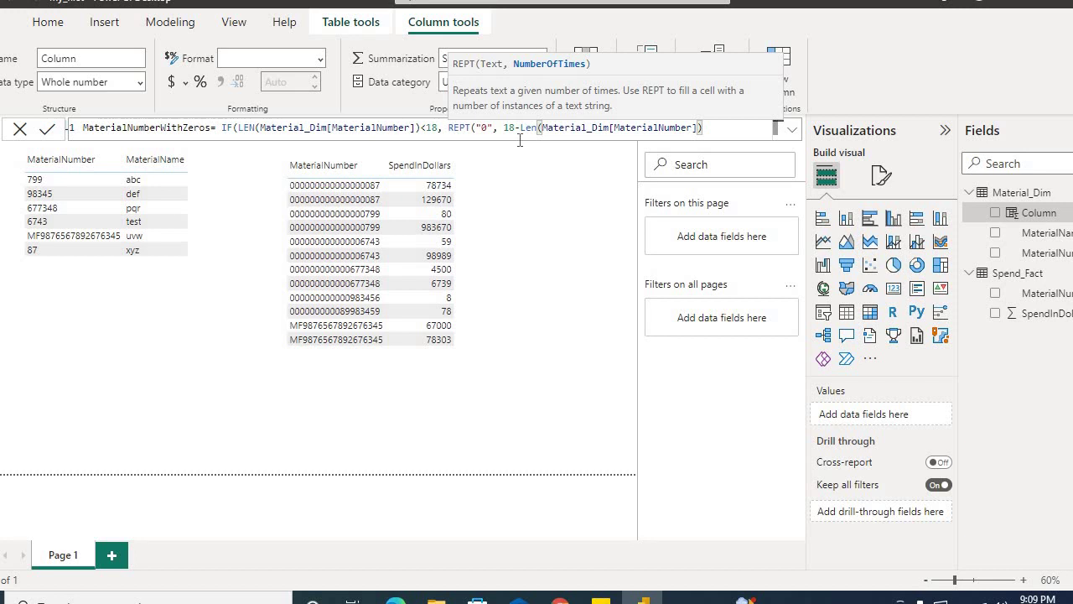
{"action": "type", "text": ")"}
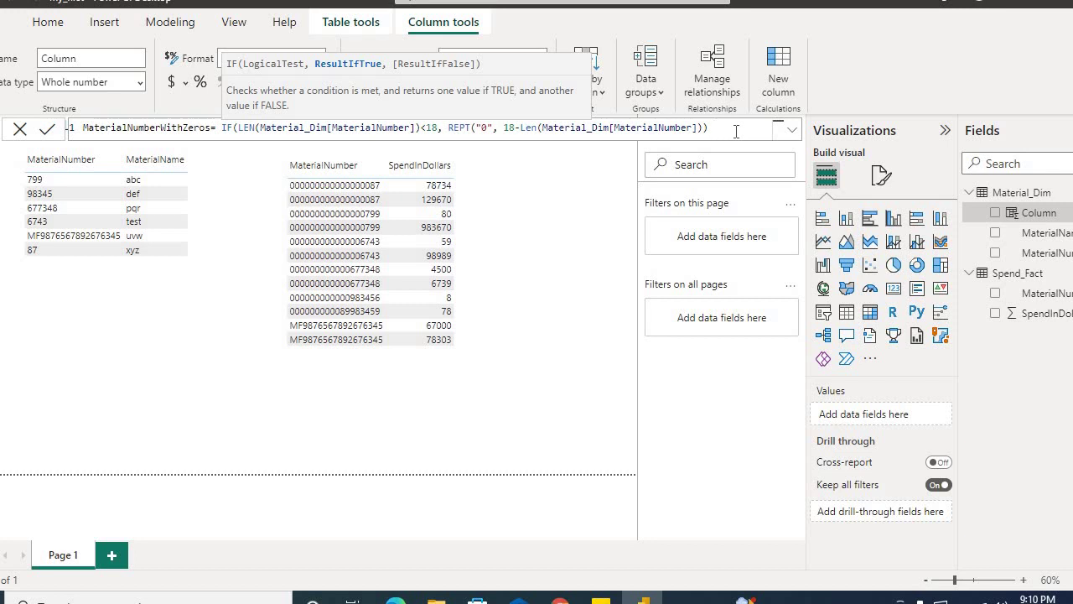
- Finish the formula with & Material_Dim[MaterialNumber], Material_Dim[MaterialNumber])
{"action": "type", "text": "& Ma"}
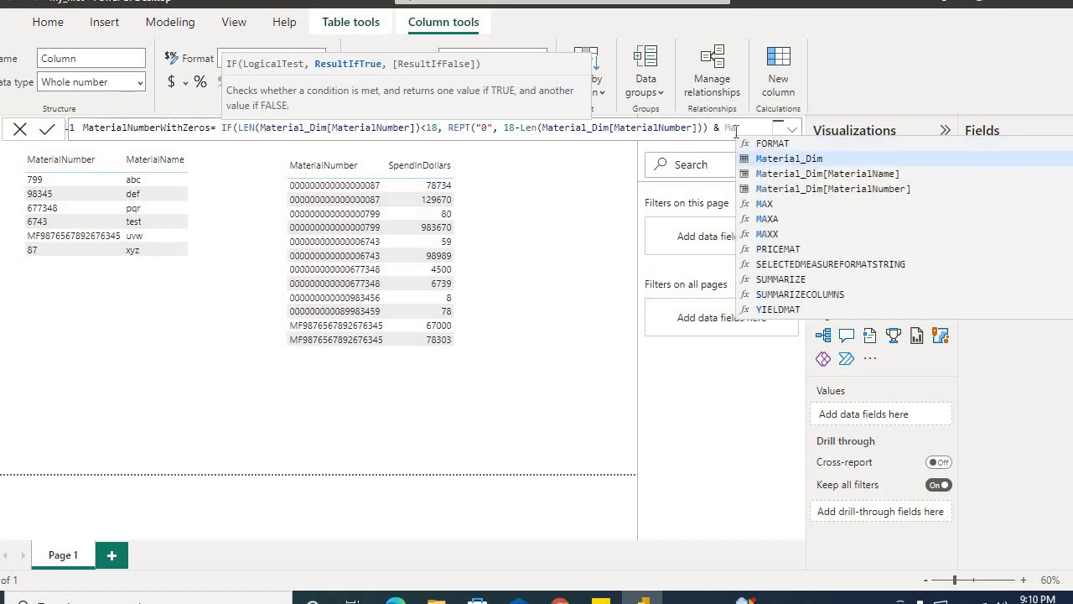
{"action": "key", "text": "Down"}
{"action": "key", "text": "Down"}
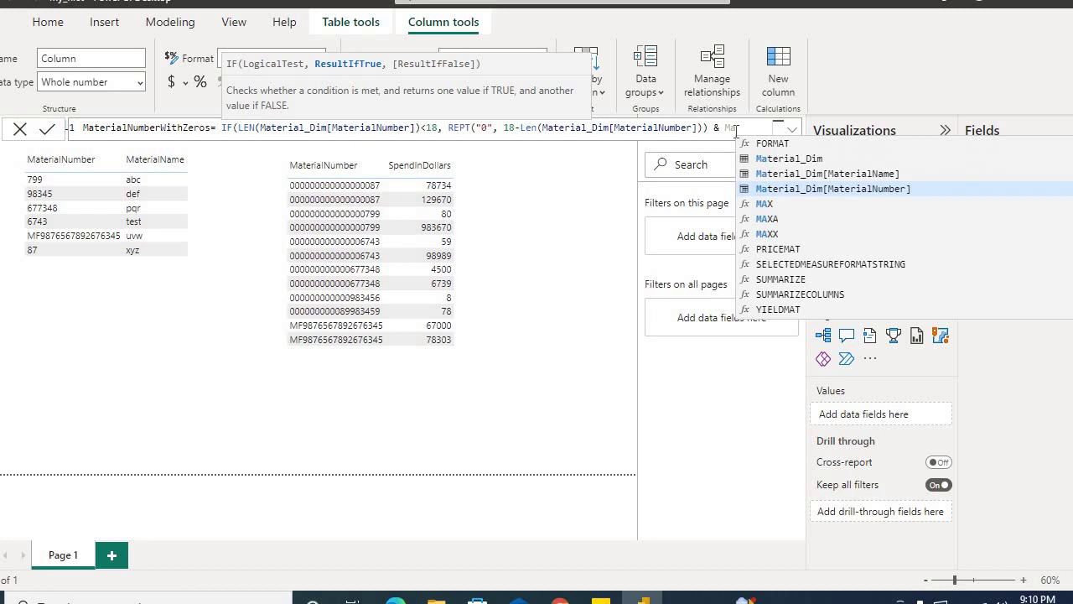
{"action": "key", "text": "Tab"}
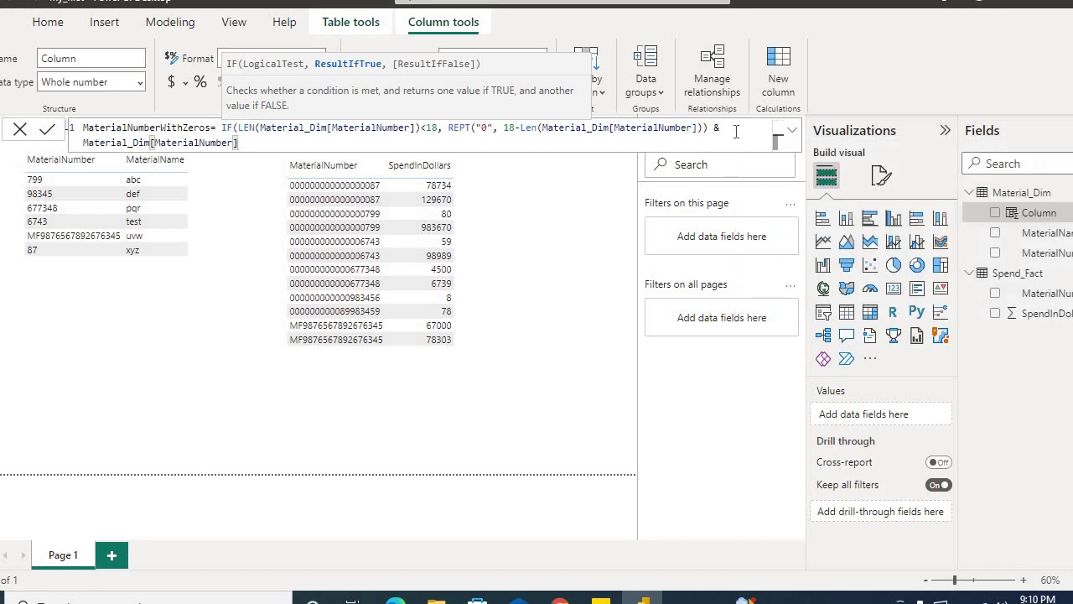
{"action": "type", "text": ","}
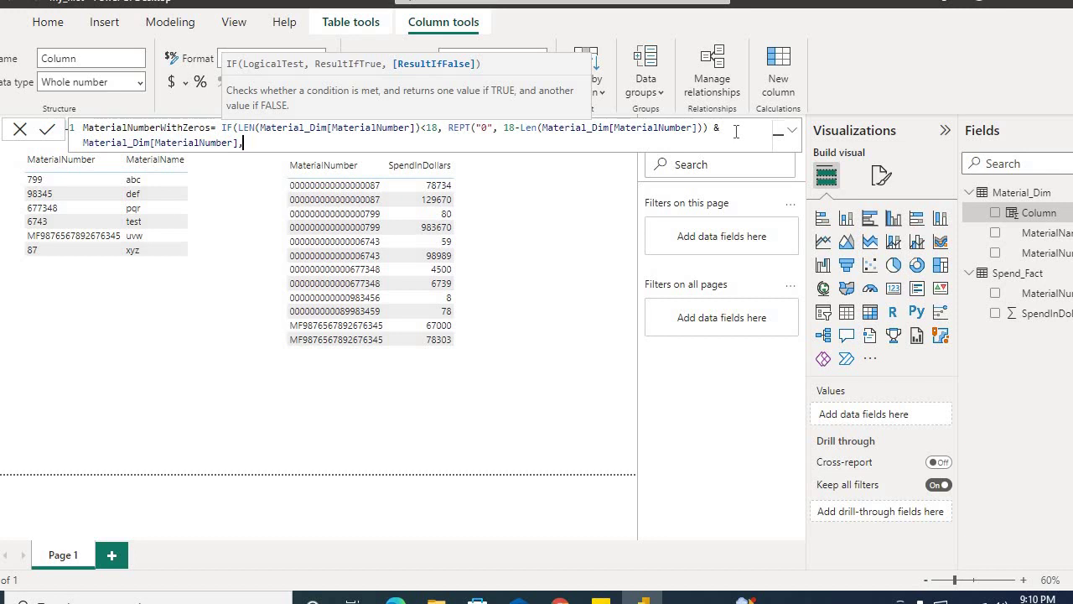
{"action": "type", "text": "ma"}
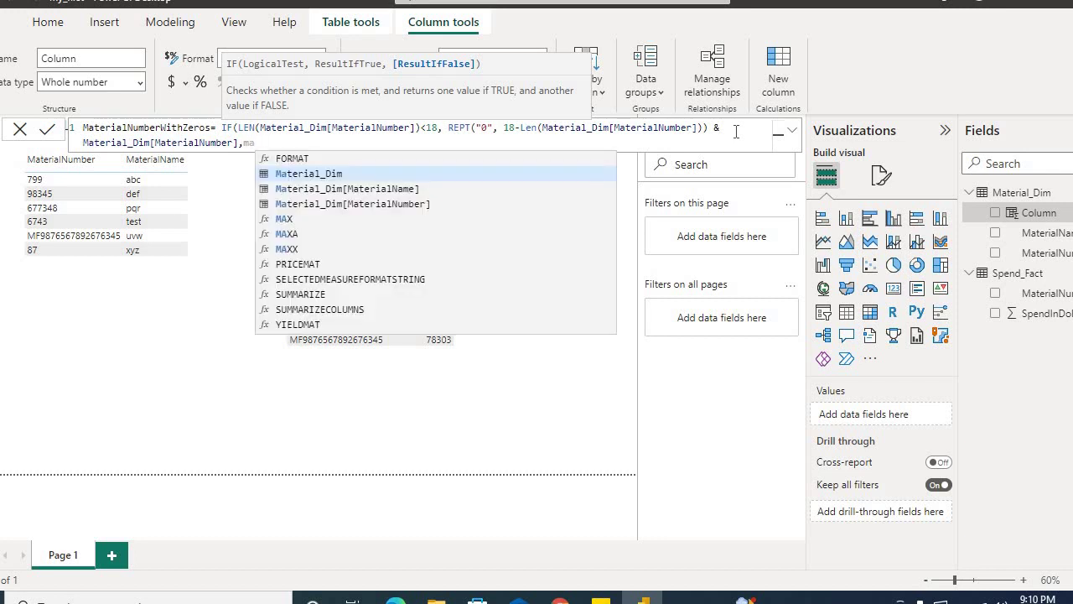
{"action": "key", "text": "Down"}
{"action": "key", "text": "Down"}
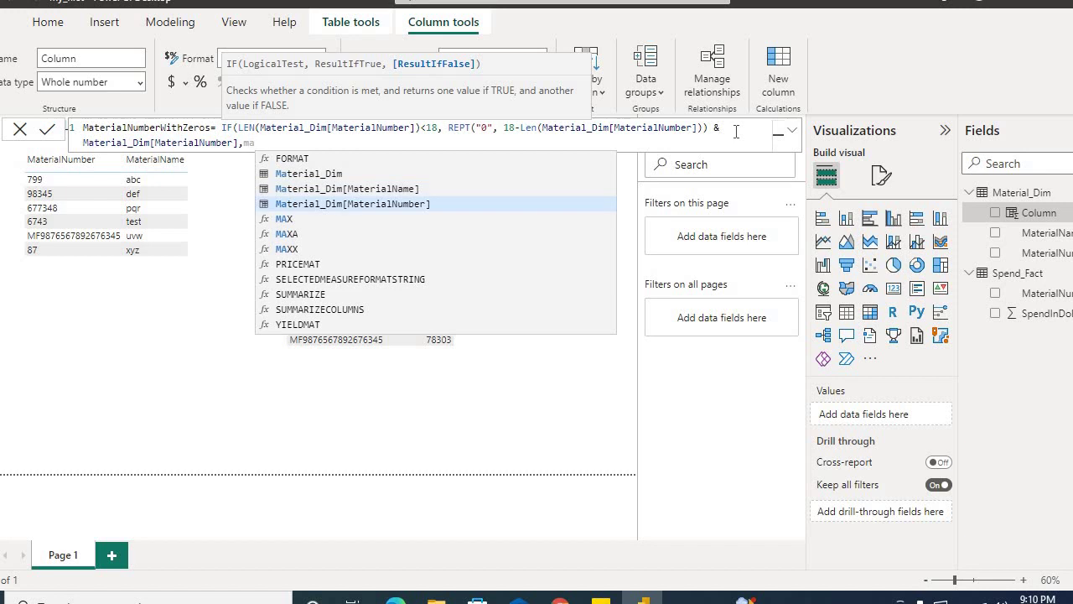
{"action": "key", "text": "Tab"}
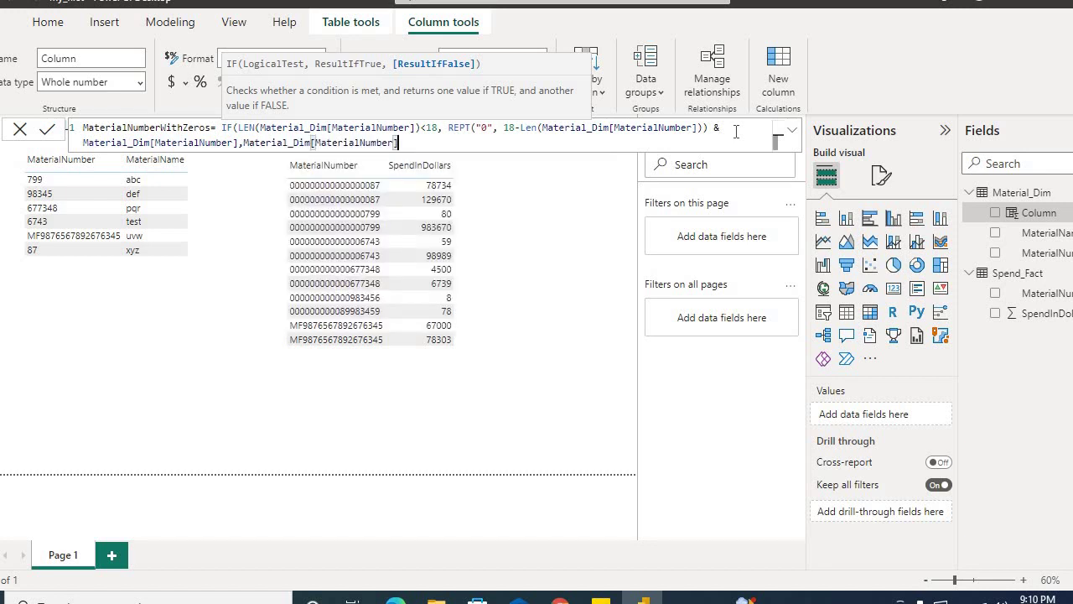
{"action": "type", "text": ")"}
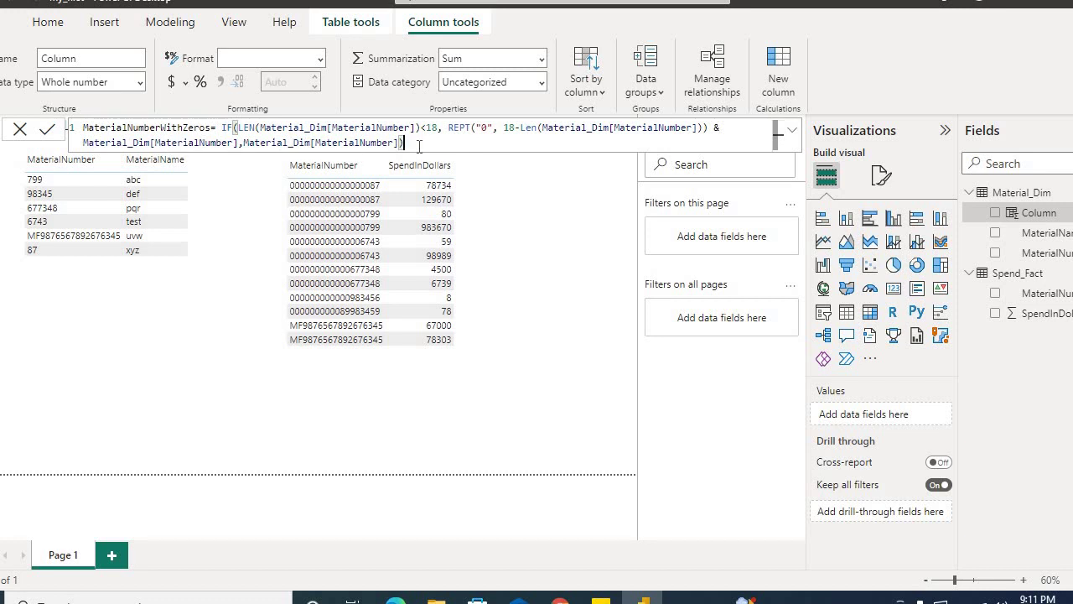
- Commit the MaterialNumberWithZeros DAX formula and close the formula bar
{"action": "key", "text": "Return"}
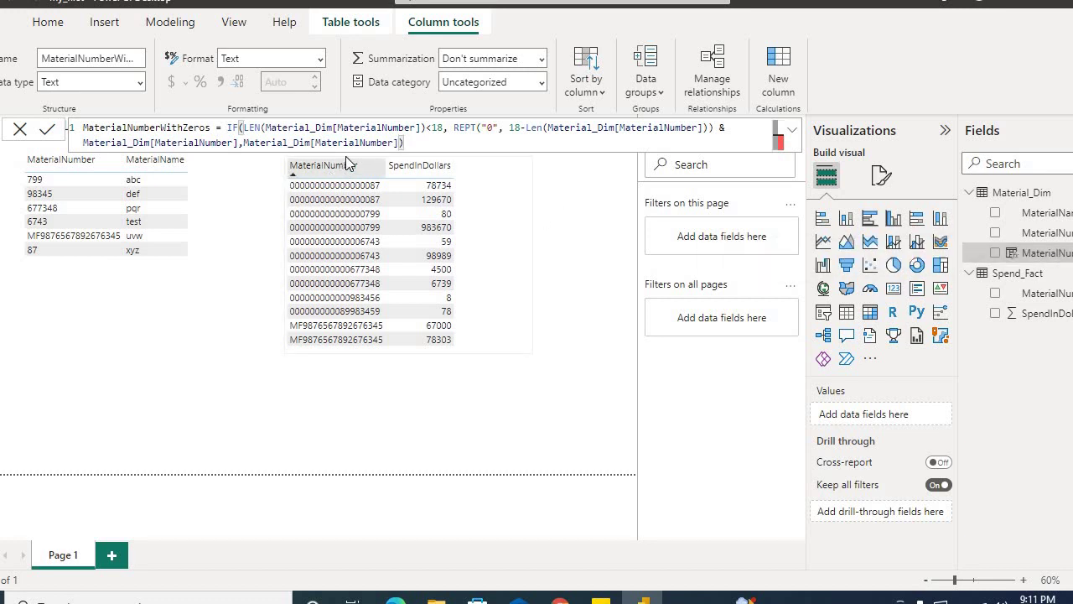
{"action": "left_click", "coordinate": [20, 132]}
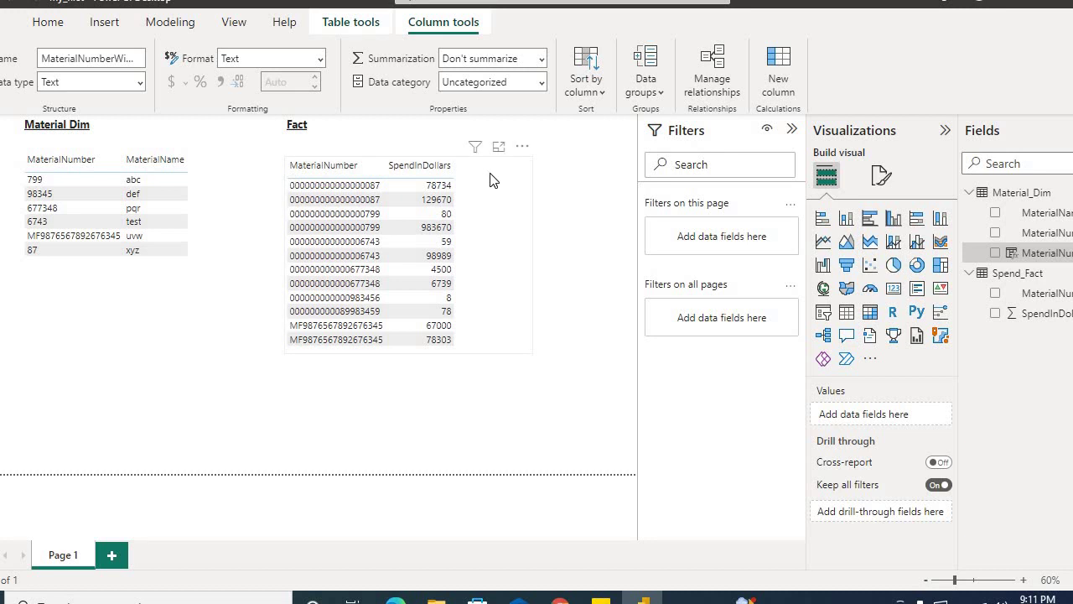
- Move the Fact table visual and its title to the right and down
{"action": "left_click_drag", "start_coordinate": [542, 184], "coordinate": [600, 191]}
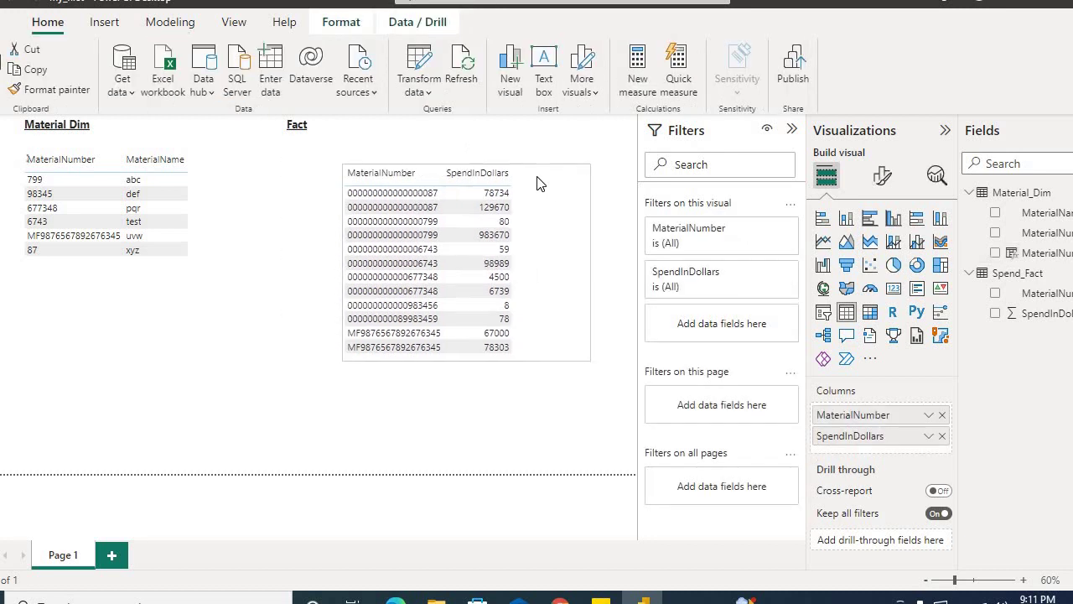
{"action": "left_click", "coordinate": [348, 140]}
{"action": "left_click_drag", "start_coordinate": [349, 144], "coordinate": [407, 149]}
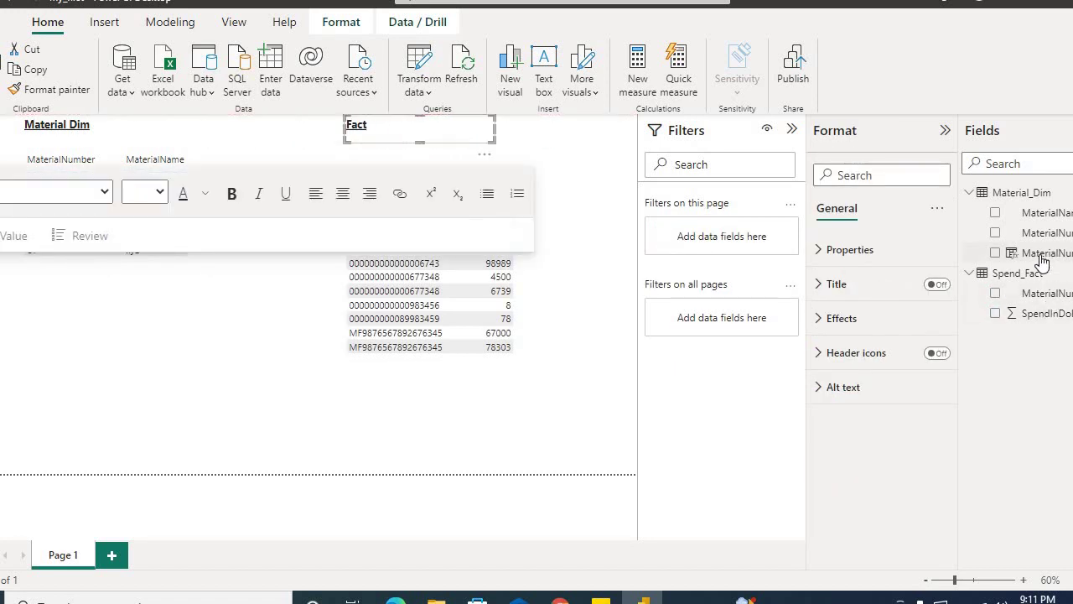
- Add MaterialNumberWithZeros to the Material Dim table visual, widen it, and switch to Model view
{"action": "left_click", "coordinate": [126, 285]}
{"action": "left_click_drag", "start_coordinate": [1040, 252], "coordinate": [209, 219]}
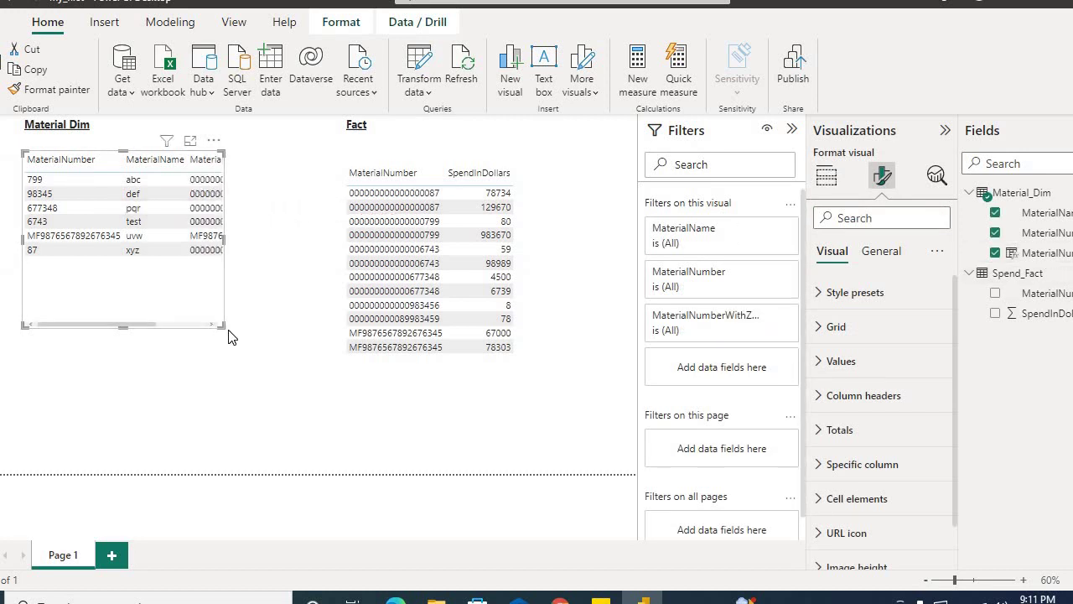
{"action": "left_click_drag", "start_coordinate": [227, 327], "coordinate": [304, 349]}
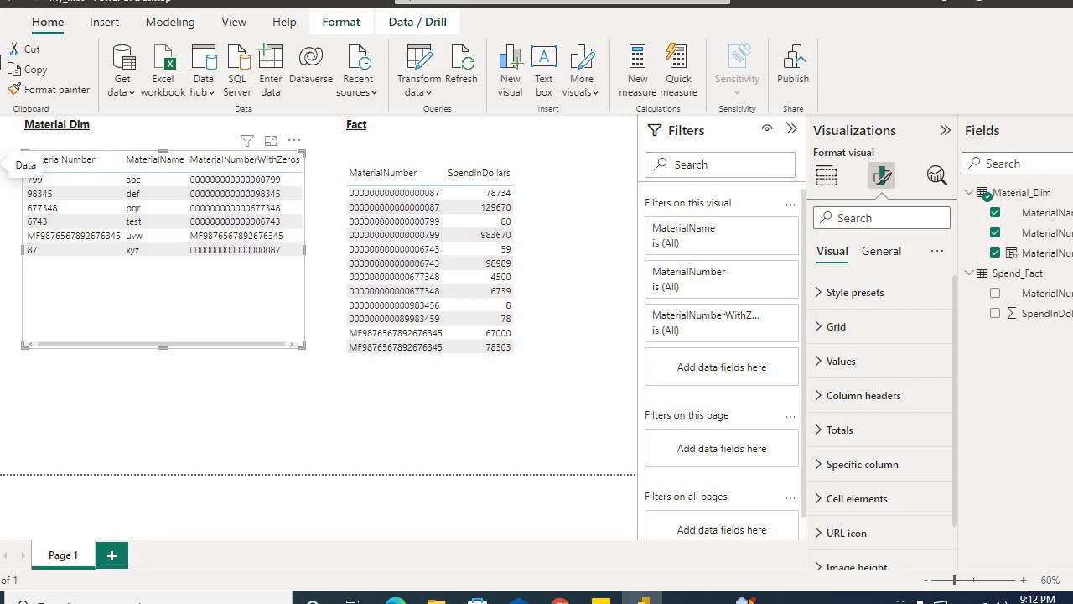
{"action": "left_click", "coordinate": [10, 196]}
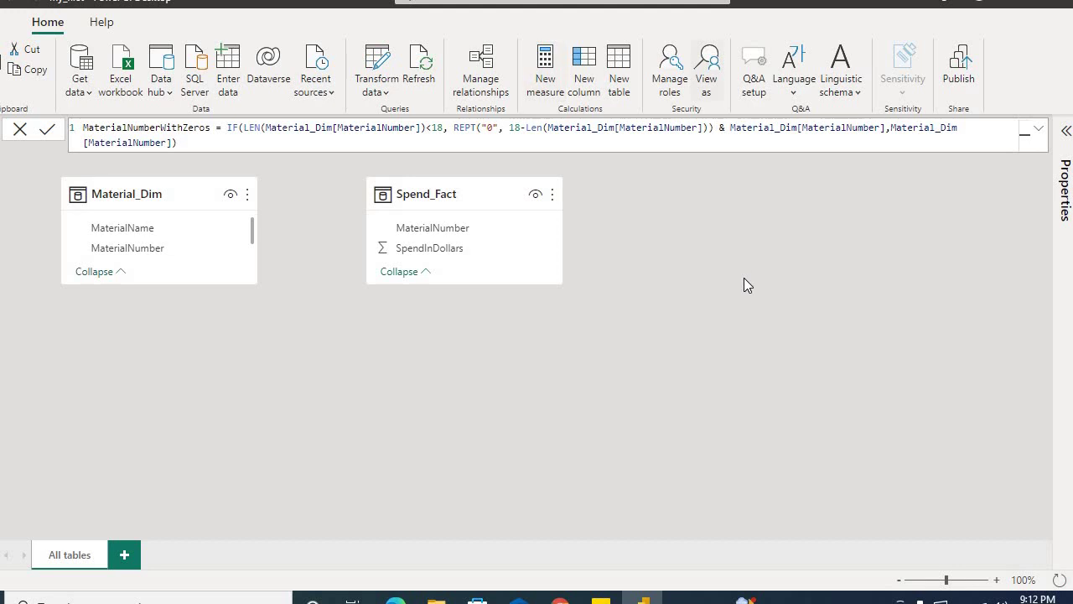
- Create a many-to-one relationship from Spend_Fact MaterialNumber to Material_Dim MaterialNumberWithZeros
{"action": "left_click", "coordinate": [493, 89]}
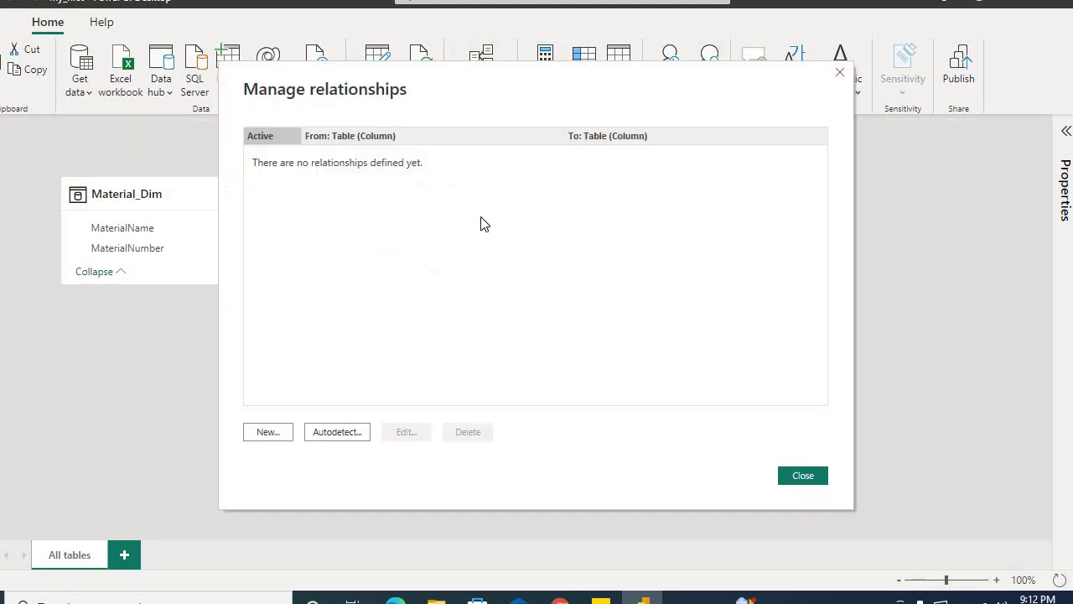
{"action": "left_click", "coordinate": [262, 434]}
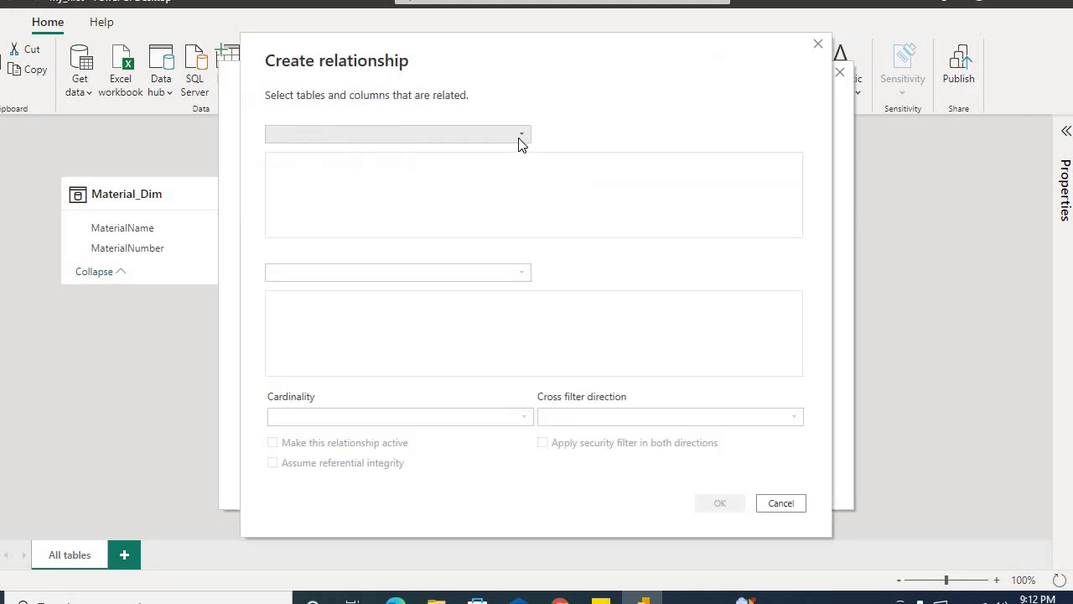
{"action": "left_click", "coordinate": [519, 139]}
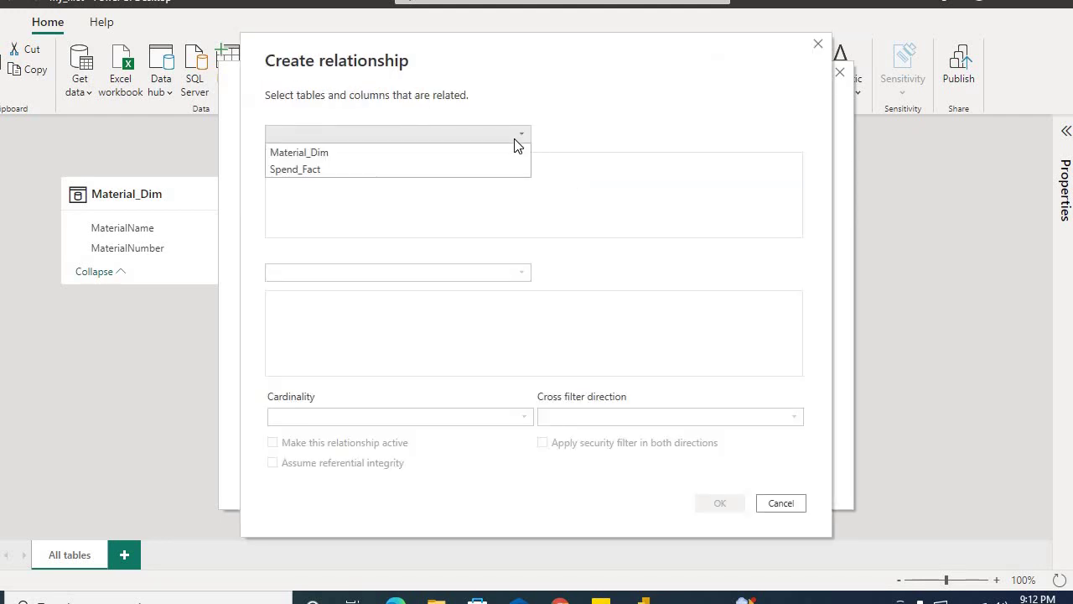
{"action": "left_click", "coordinate": [290, 171]}
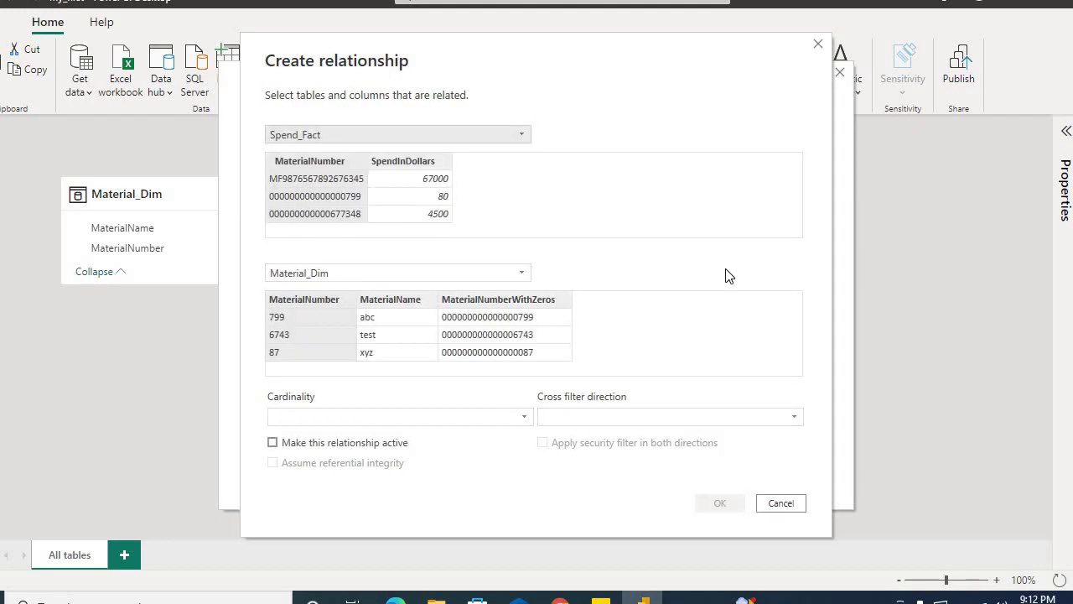
{"action": "left_click", "coordinate": [470, 298]}
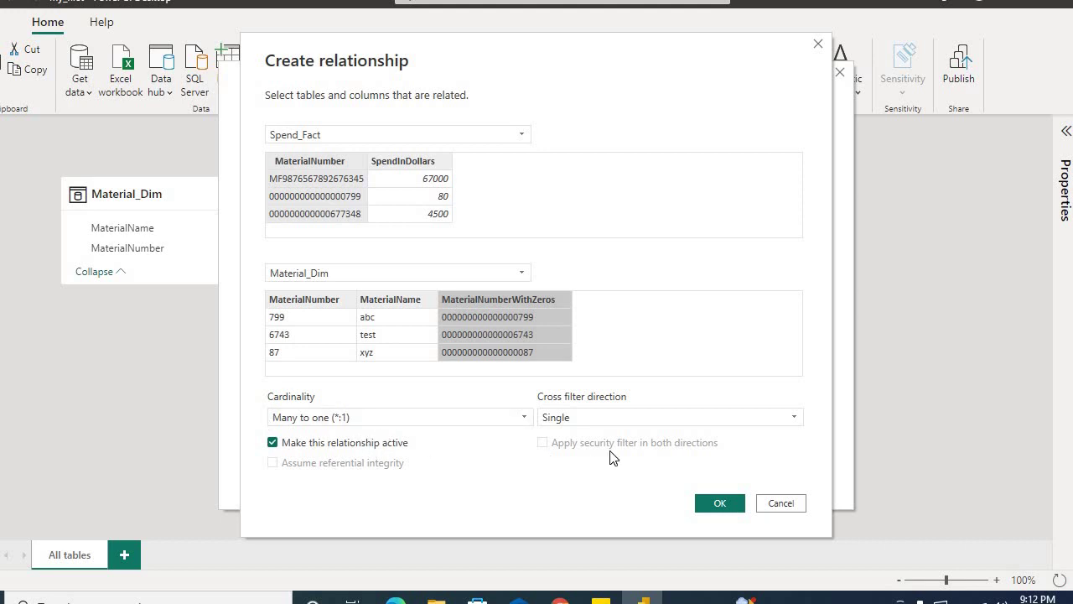
{"action": "left_click", "coordinate": [718, 503]}
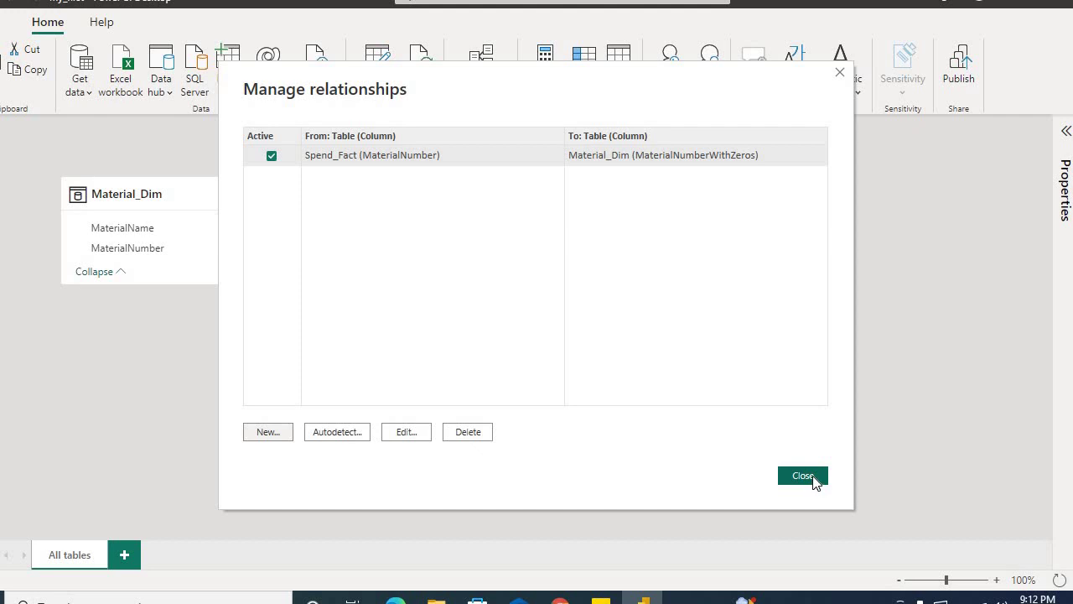
{"action": "left_click", "coordinate": [812, 478]}
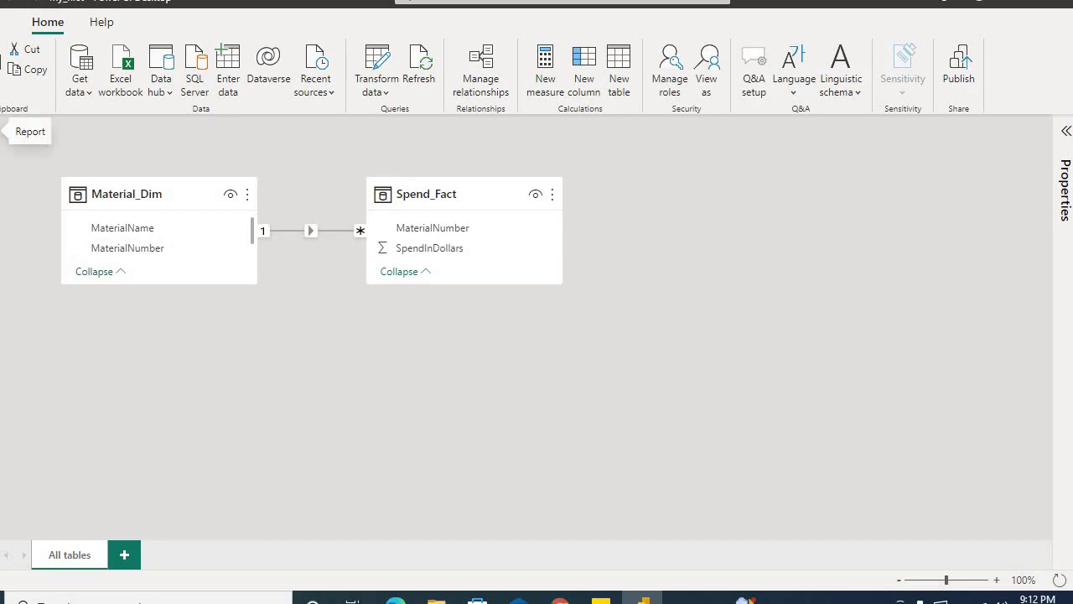
- Return to the Report view and deselect the Material Dim table visual
{"action": "left_click", "coordinate": [7, 130]}
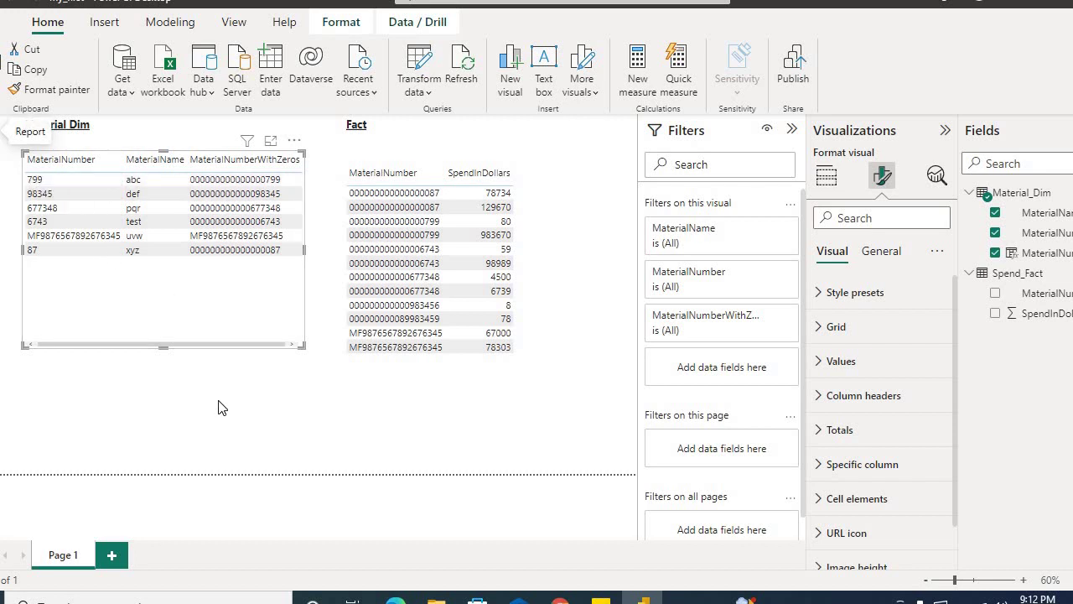
{"action": "left_click", "coordinate": [377, 386]}
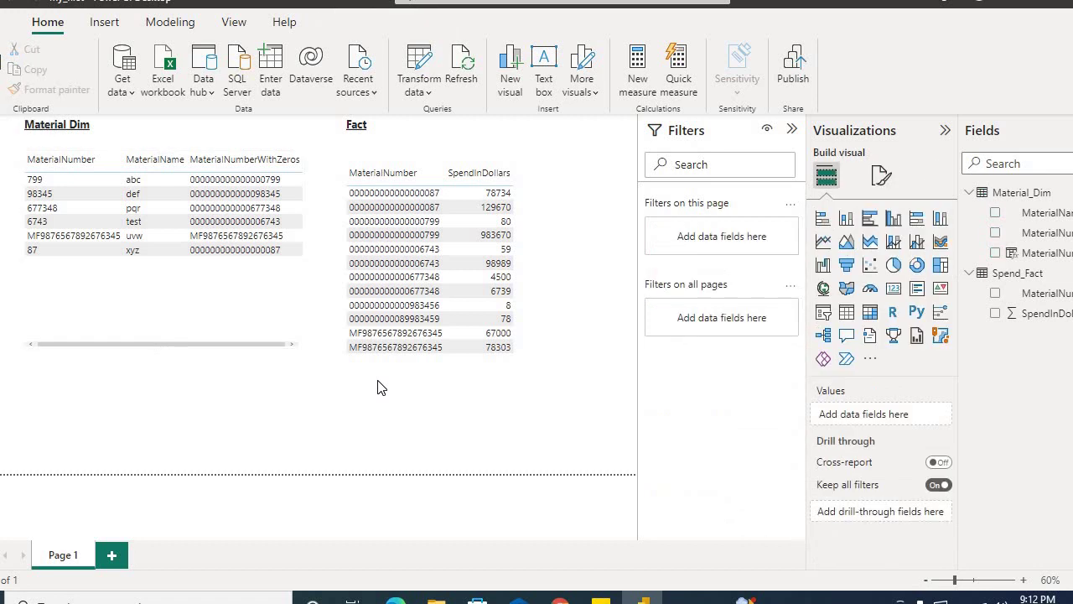